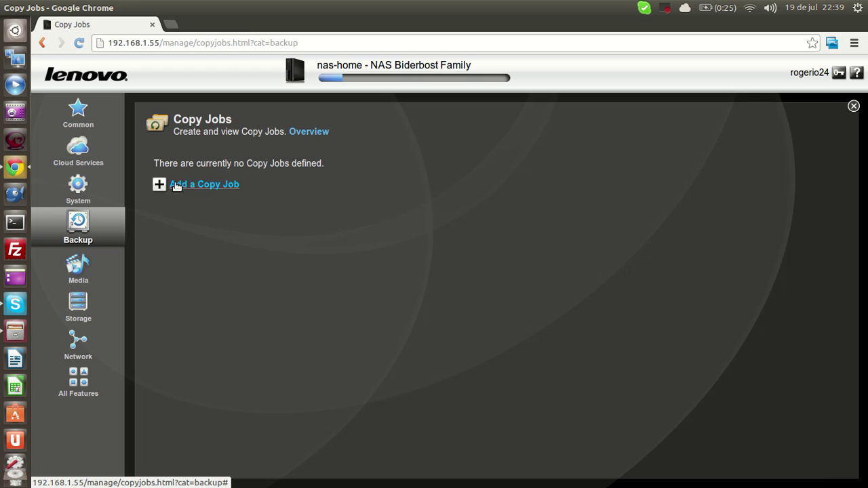
# Add a copy job named firstbackupcopy with its overwrite setting on Overwrite and delete
pyautogui.click(196, 185)
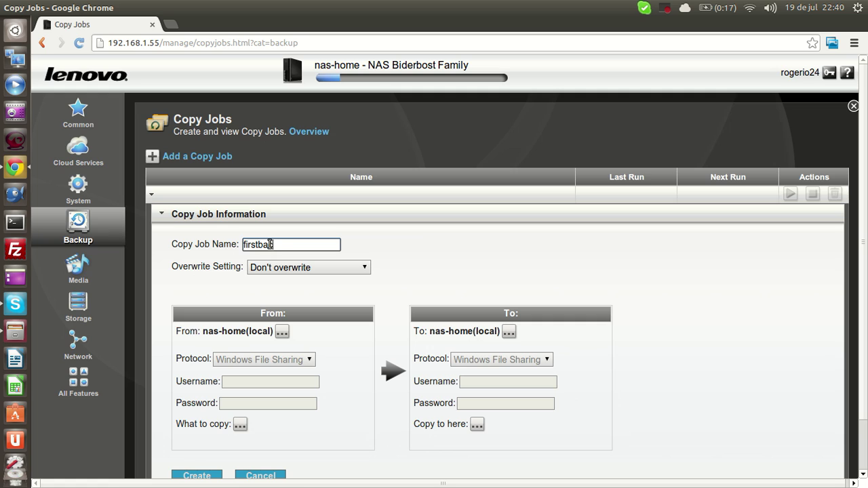
pyautogui.write('py')
pyautogui.click(300, 268)
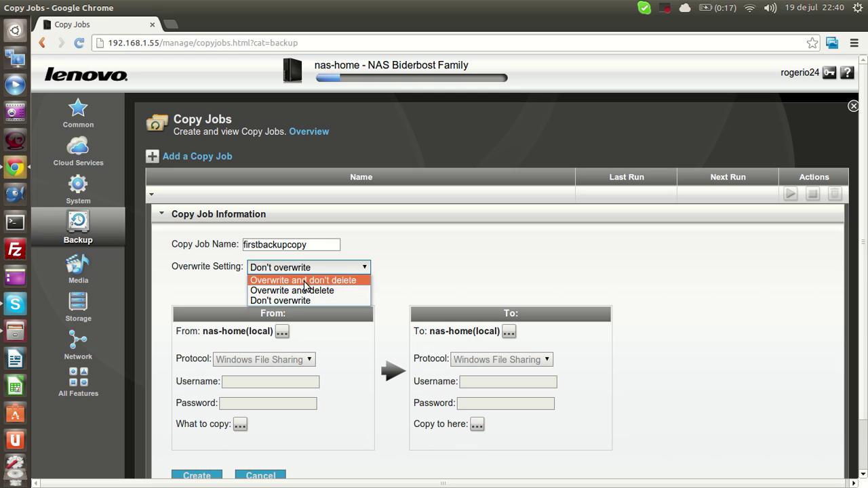
pyautogui.click(305, 290)
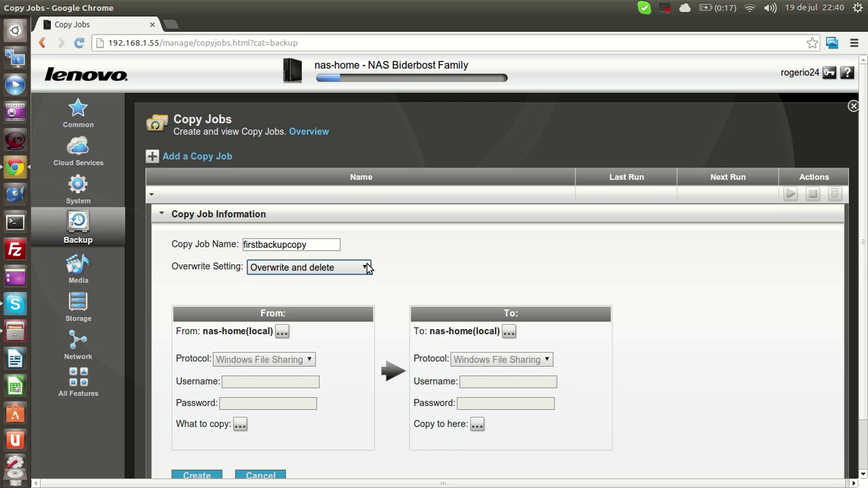
# Confirm nas-home as the device the copy job copies from
pyautogui.scroll(-2, 368, 266)
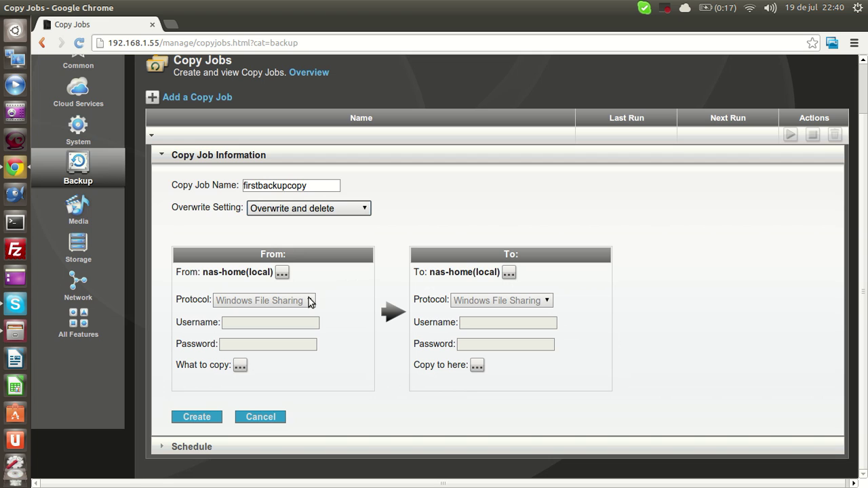
pyautogui.click(281, 273)
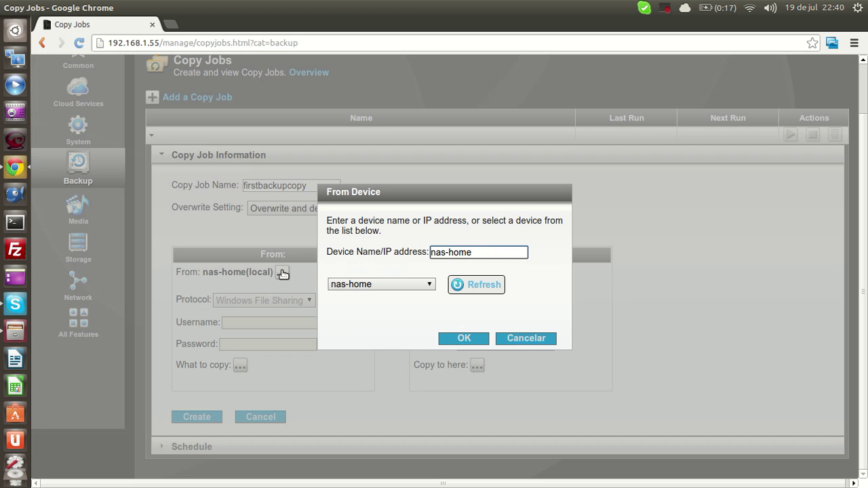
pyautogui.click(461, 338)
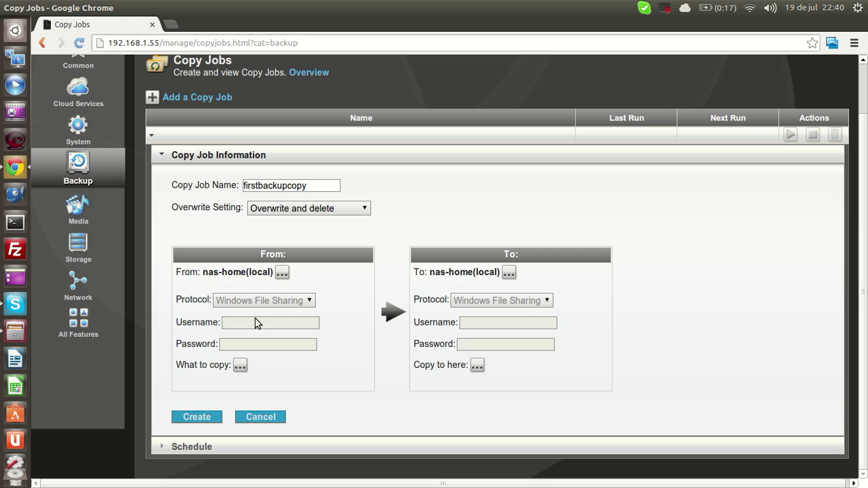
# Browse the folders available as the copy source to Documents/PCEscritiorio/Discos
pyautogui.click(240, 365)
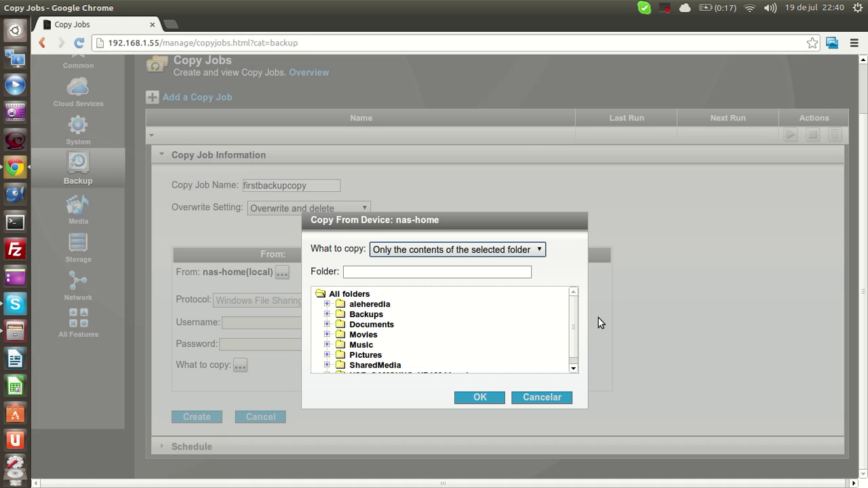
pyautogui.moveTo(572, 323); pyautogui.dragTo(569, 338)
pyautogui.click(371, 315)
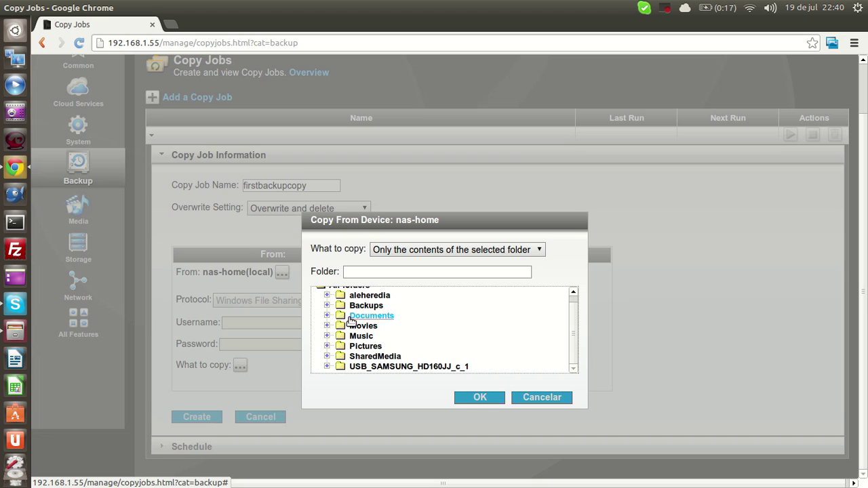
pyautogui.click(327, 316)
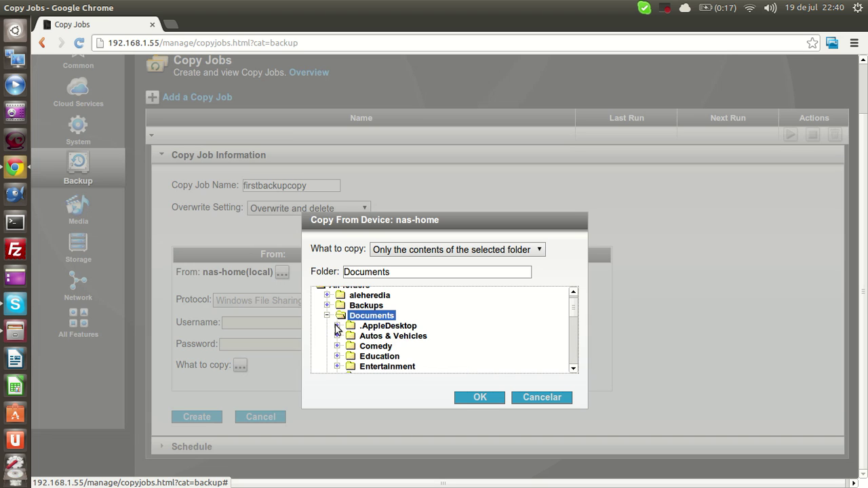
pyautogui.scroll(-5, 572, 326)
pyautogui.scroll(-3, 572, 331)
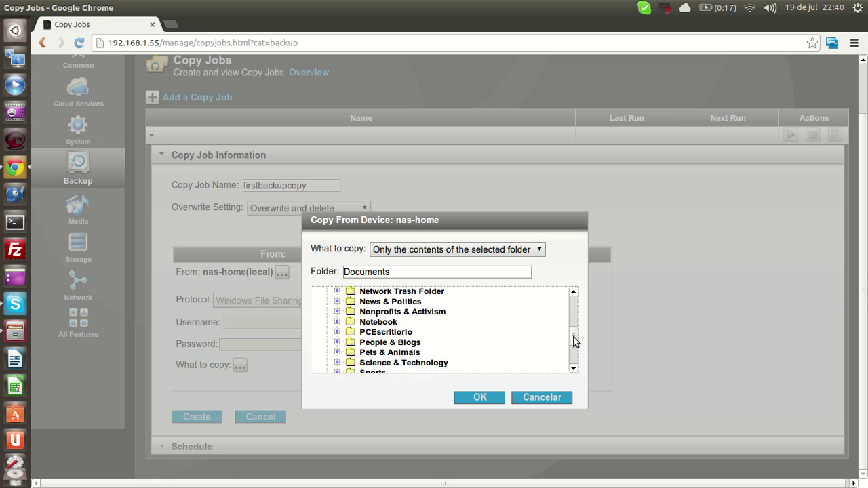
pyautogui.click(336, 333)
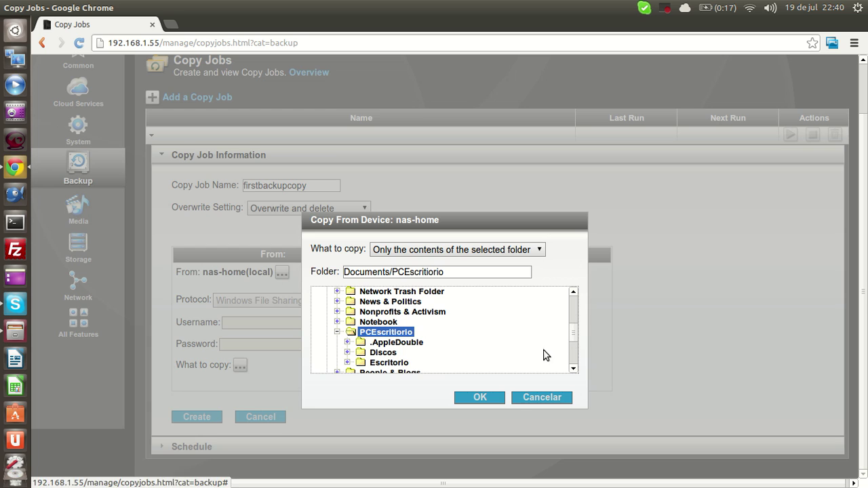
pyautogui.click(346, 353)
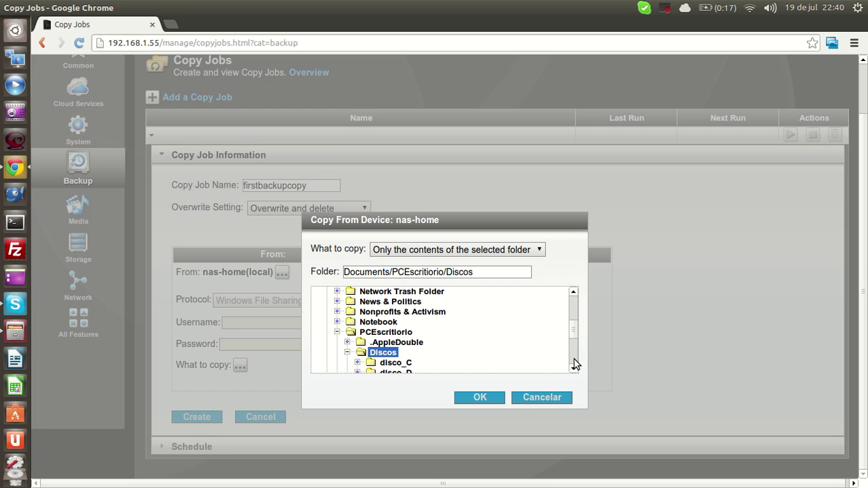
pyautogui.scroll(-2, 575, 364)
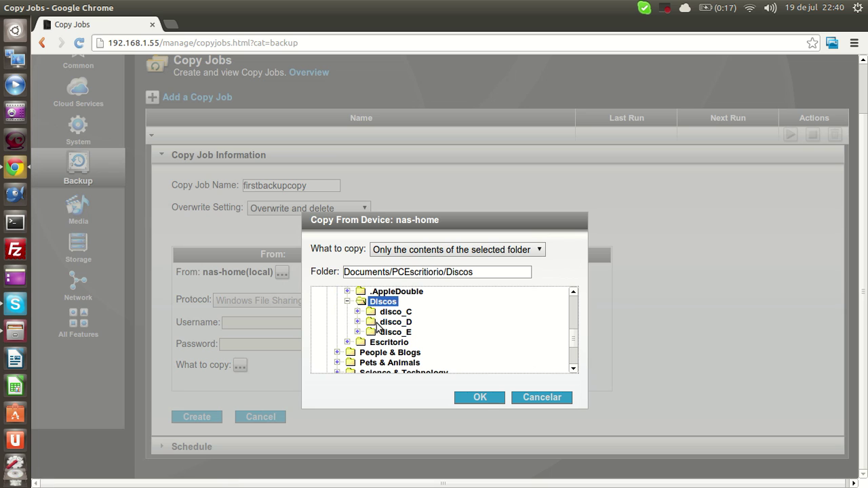
pyautogui.doubleClick(397, 323)
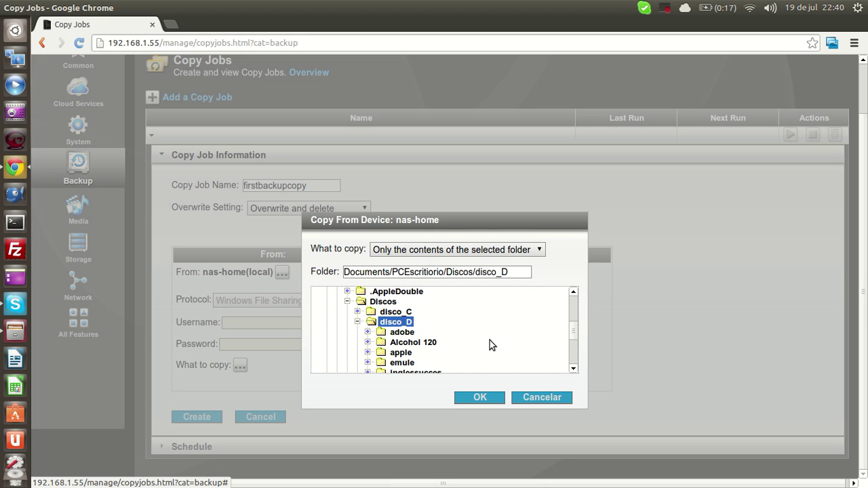
pyautogui.scroll(-2, 574, 368)
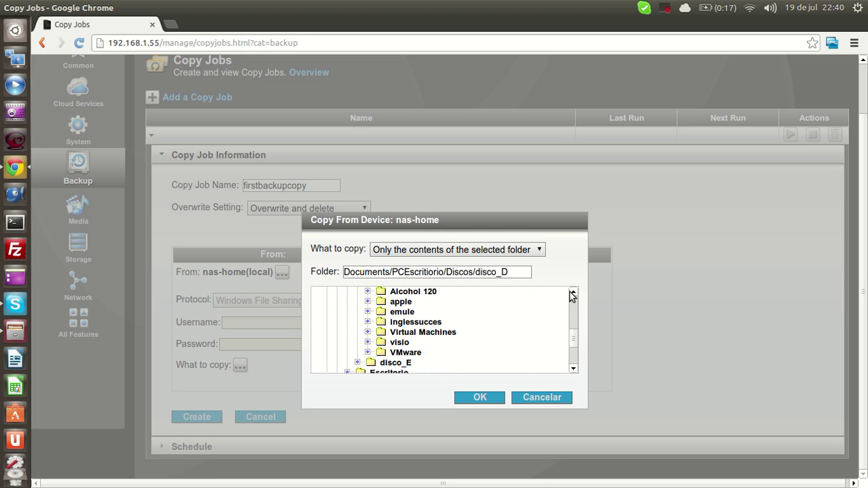
pyautogui.scroll(2, 573, 296)
pyautogui.click(358, 322)
pyautogui.click(357, 311)
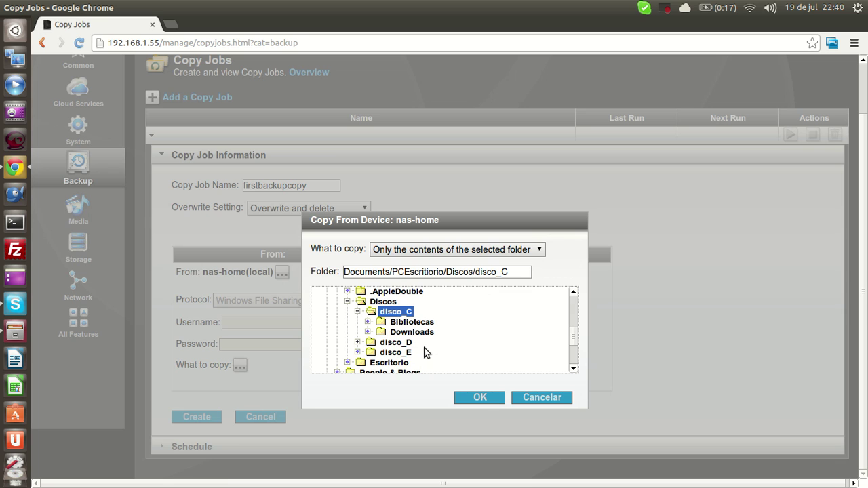
pyautogui.click(356, 313)
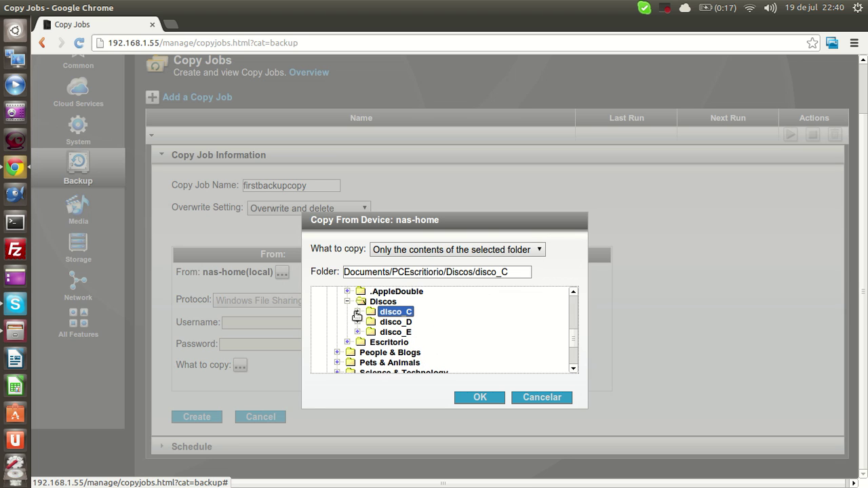
# Choose the FTP folder inside disco_E as the source, copying the selected folder and its contents
pyautogui.click(357, 333)
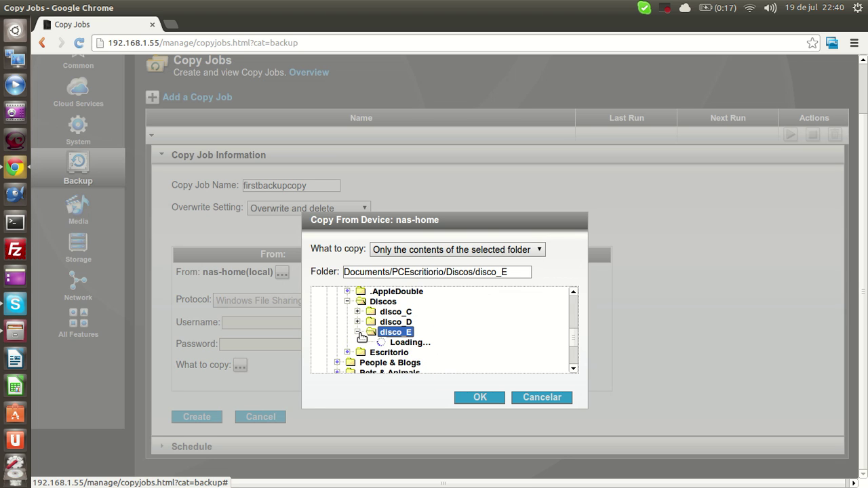
pyautogui.click(573, 368)
pyautogui.click(573, 368)
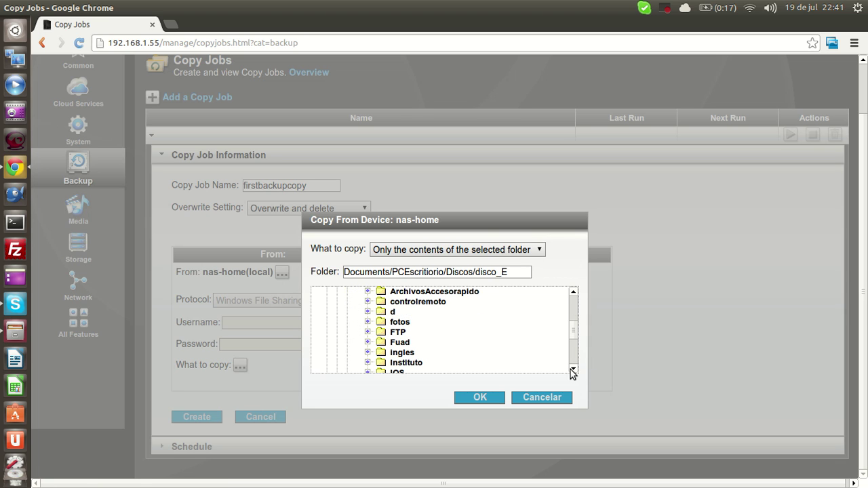
pyautogui.click(400, 334)
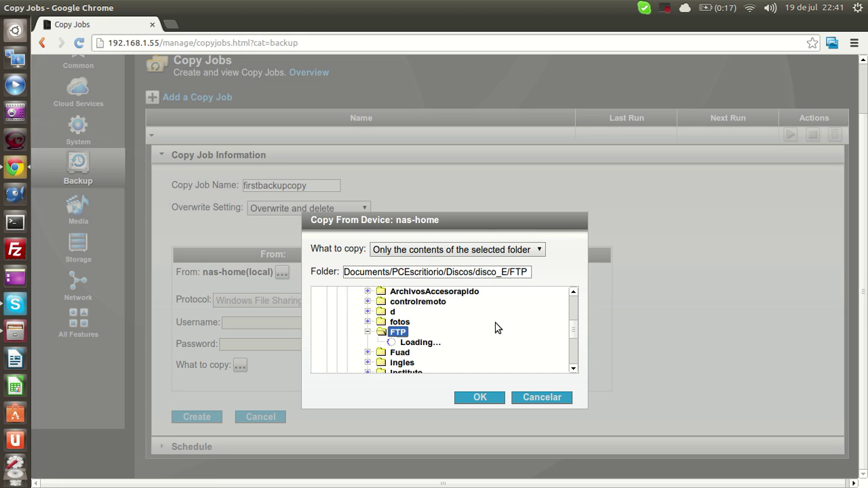
pyautogui.click(436, 251)
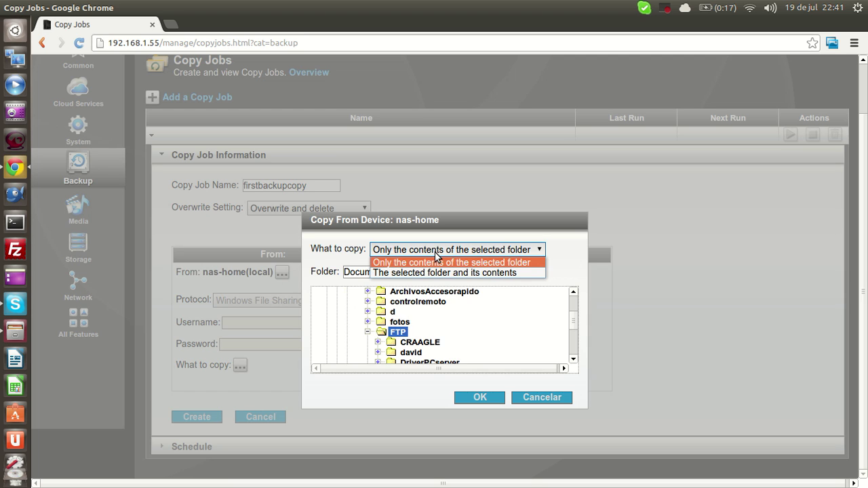
pyautogui.click(437, 273)
pyautogui.click(467, 398)
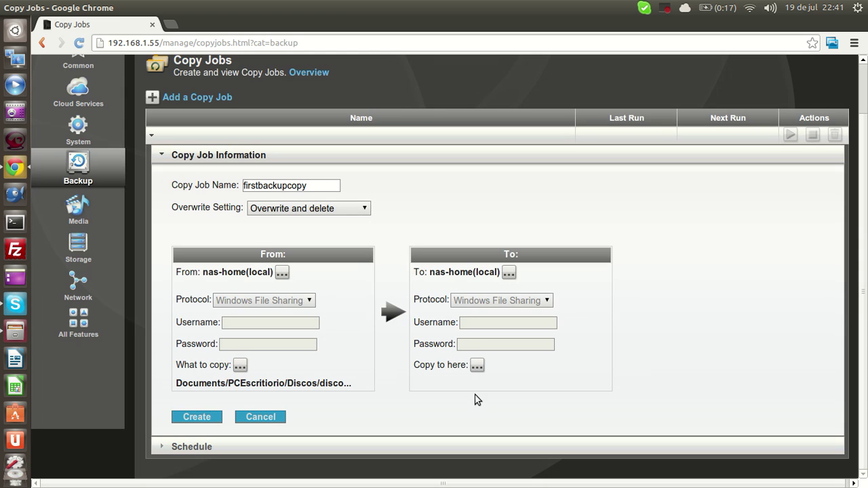
# Set nas-home as the destination device and the backup folder inside USB_SAMSUNG_HD160JJ_c_1 as the copy location
pyautogui.click(509, 273)
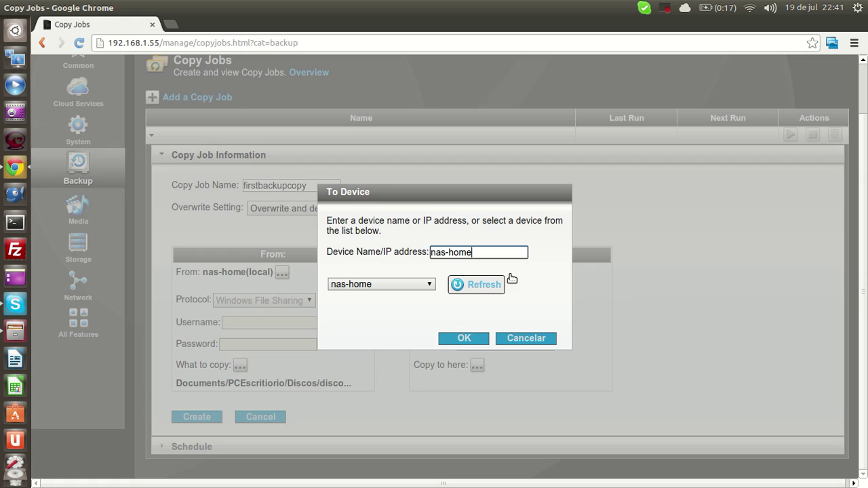
pyautogui.click(464, 339)
pyautogui.click(477, 364)
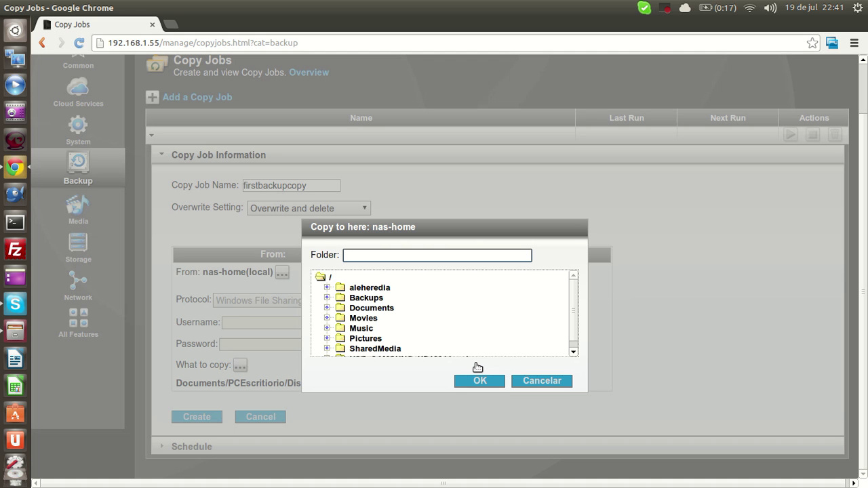
pyautogui.click(573, 351)
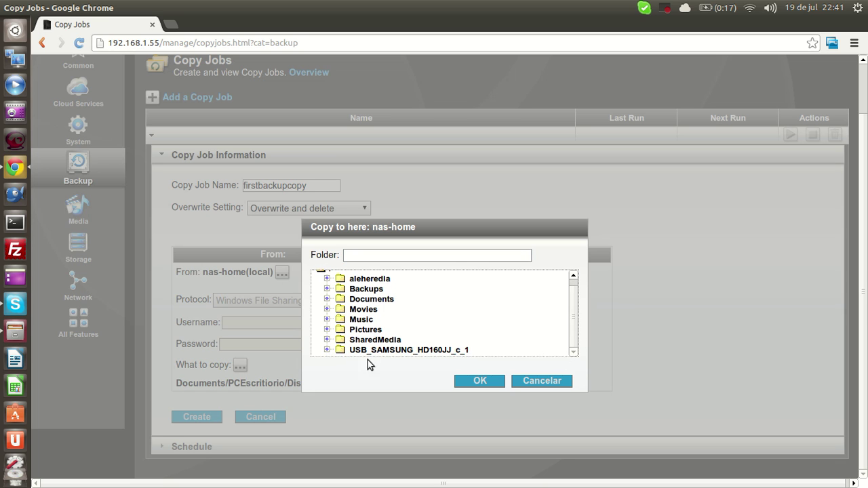
pyautogui.click(328, 351)
pyautogui.click(327, 351)
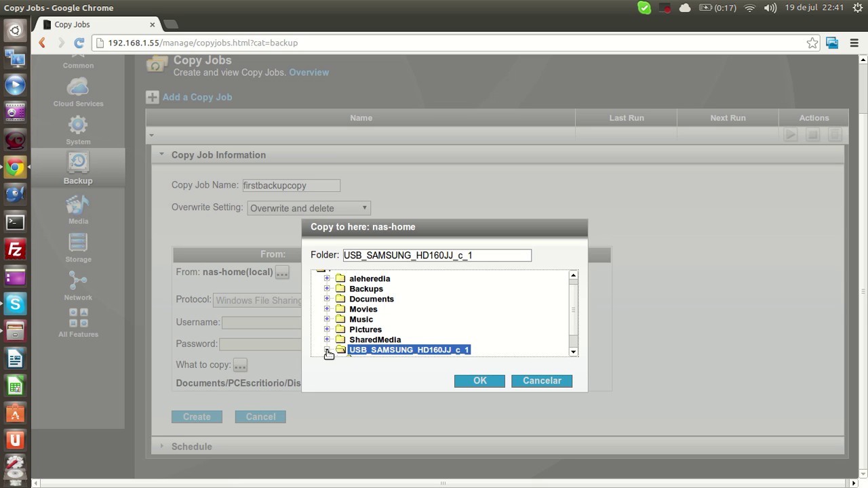
pyautogui.click(573, 351)
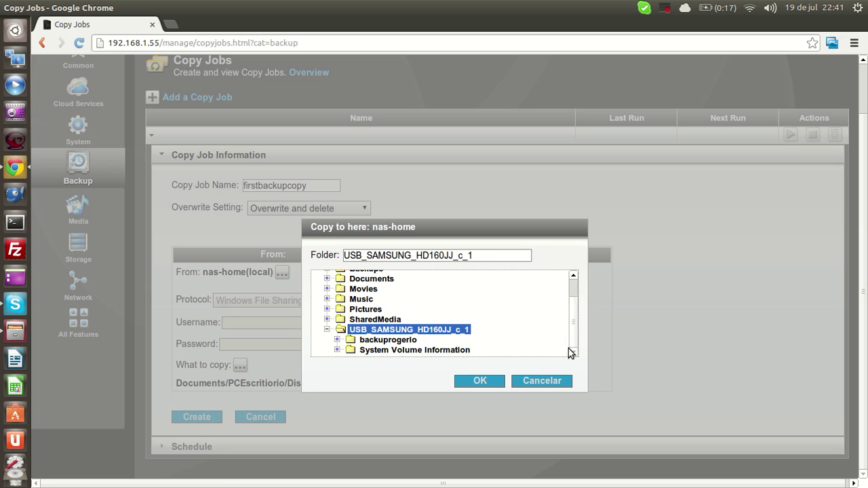
pyautogui.click(388, 341)
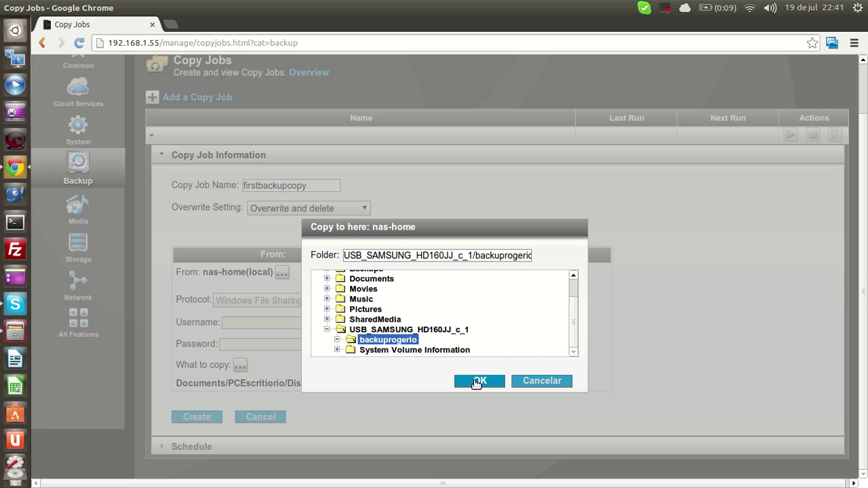
pyautogui.moveTo(493, 256); pyautogui.dragTo(568, 257)
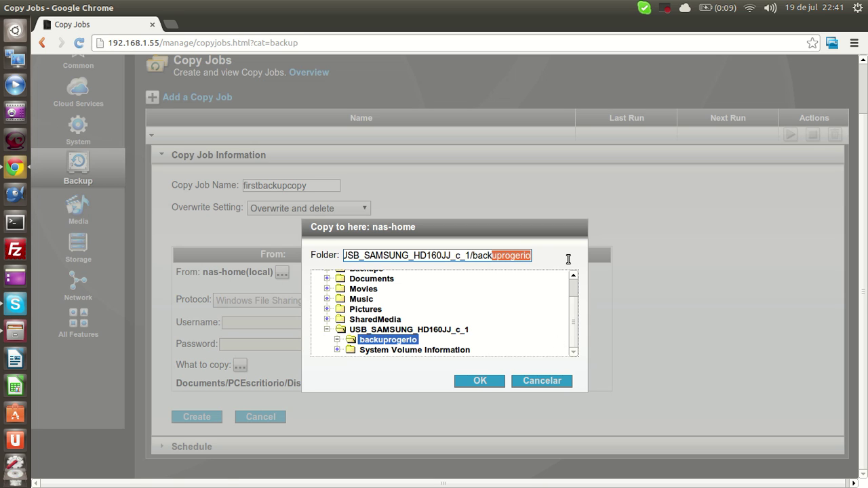
pyautogui.click(479, 382)
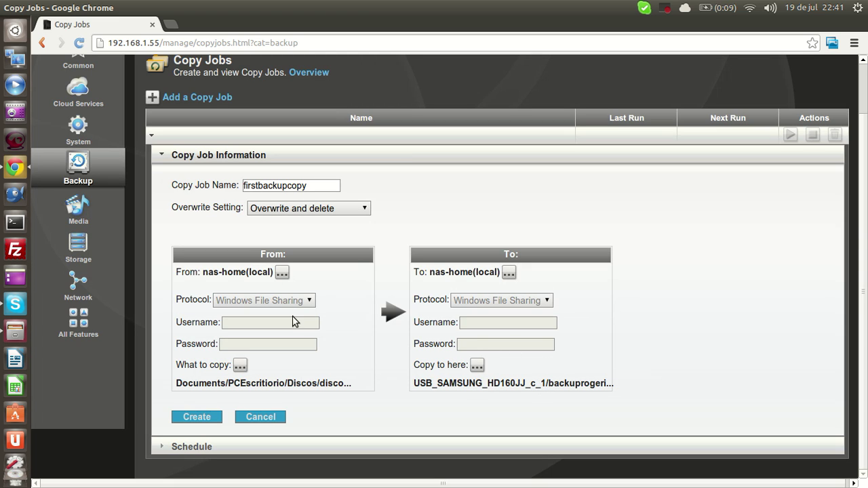
# Create the copy job and accept the deletion of destination files that are not in the source
pyautogui.click(195, 417)
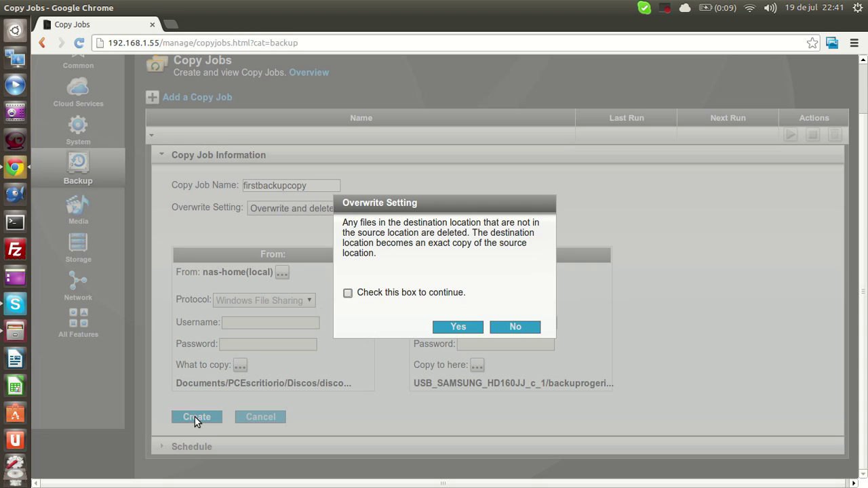
pyautogui.click(406, 297)
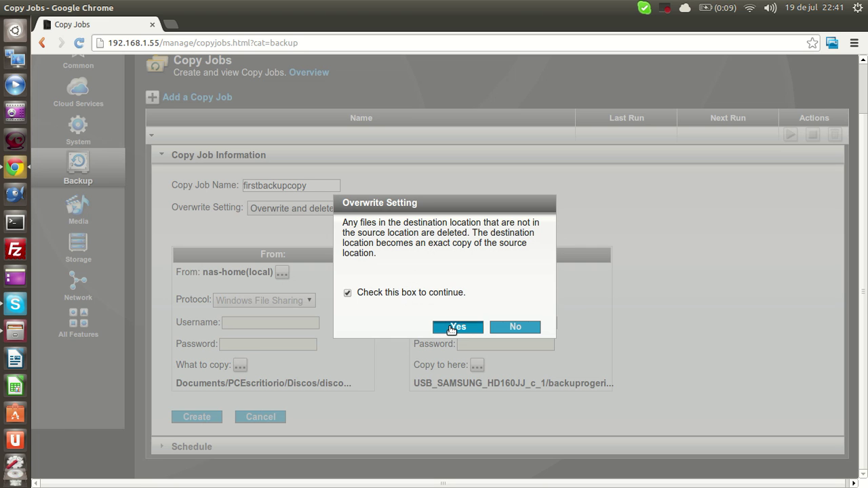
pyautogui.click(451, 327)
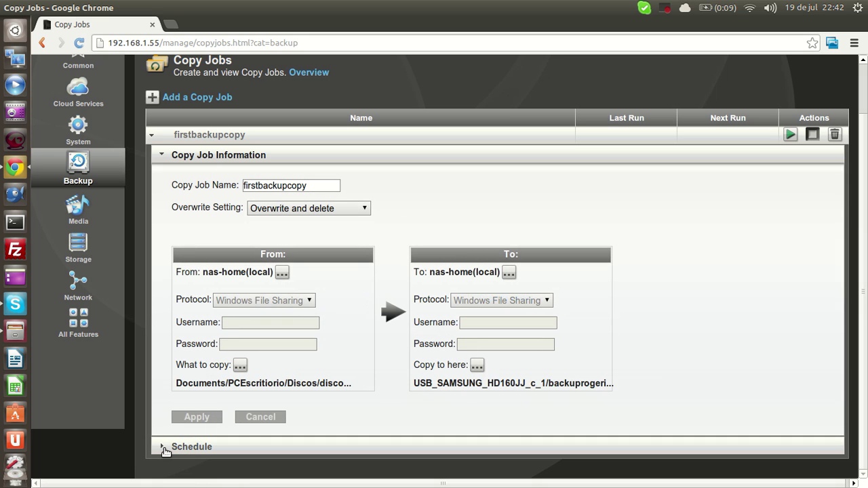
# Enable the schedule for the firstbackupcopy job on Saturdays at 02:00 a.m. and apply it
pyautogui.click(165, 448)
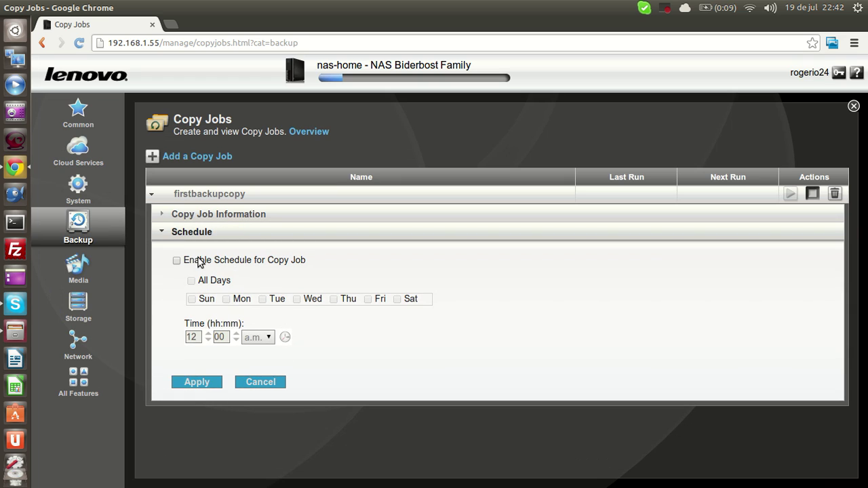
pyautogui.click(176, 261)
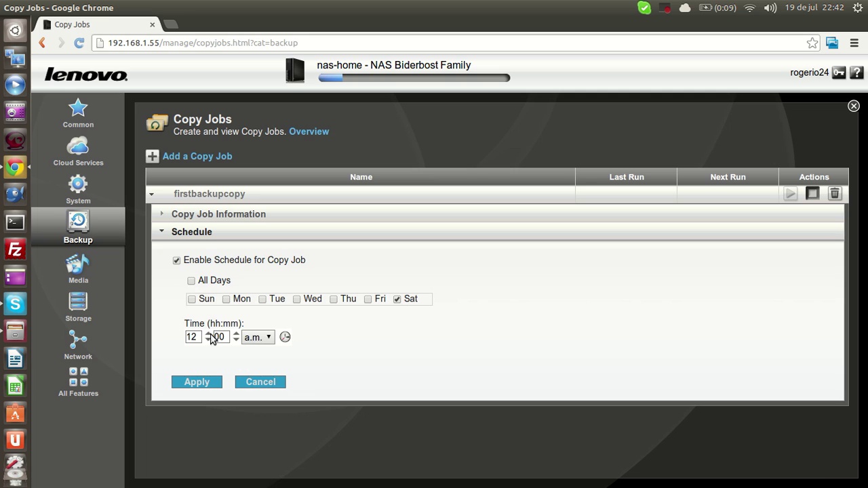
pyautogui.click(208, 334)
pyautogui.click(200, 380)
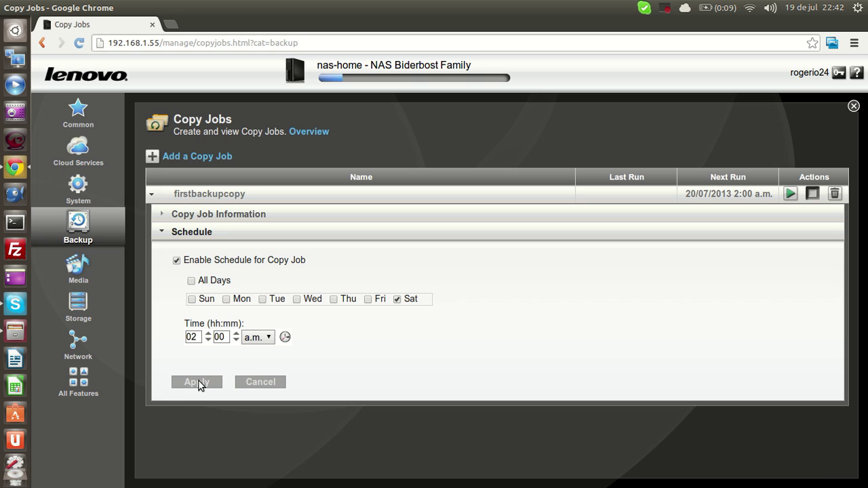
# Apply the firstbackupcopy job information with the Overwrite and delete setting, accepting the deletion of extra destination files
pyautogui.click(162, 216)
pyautogui.scroll(-2, 325, 333)
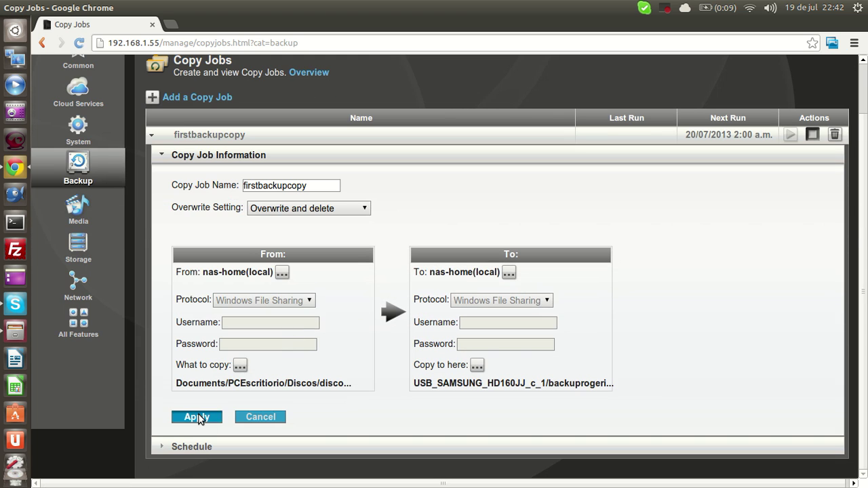
pyautogui.click(200, 417)
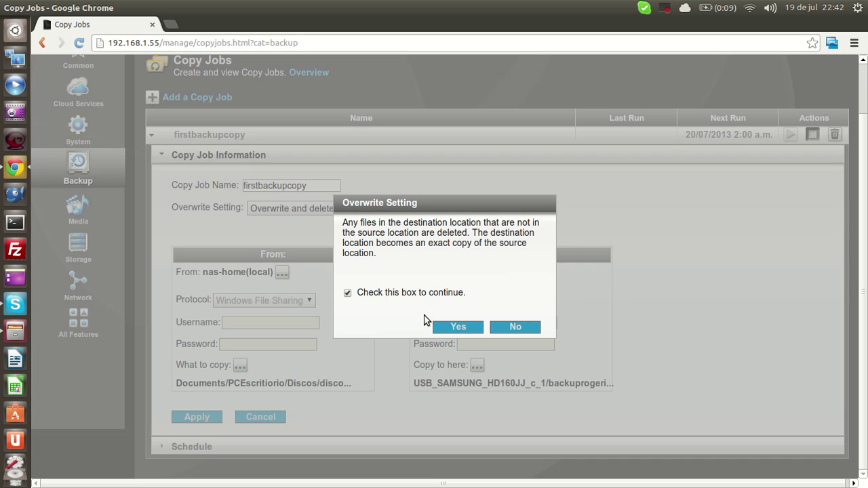
pyautogui.click(458, 327)
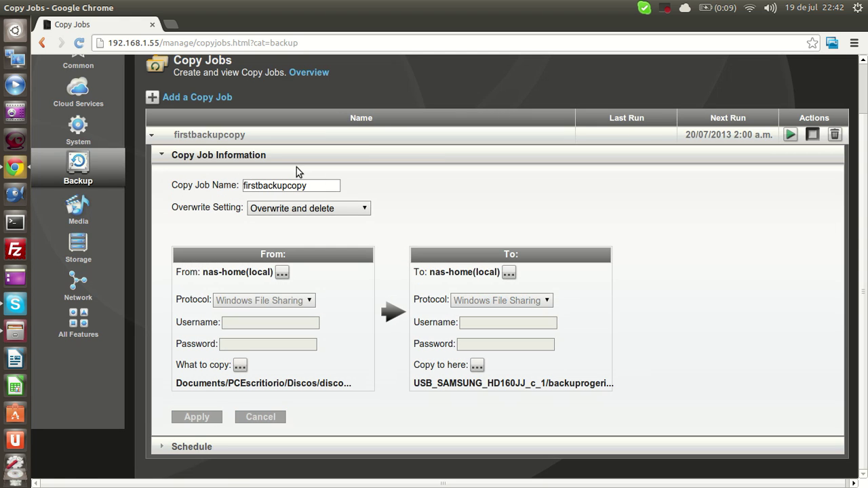
# Collapse the firstbackupcopy details and run the copy job immediately, confirming the run
pyautogui.click(154, 138)
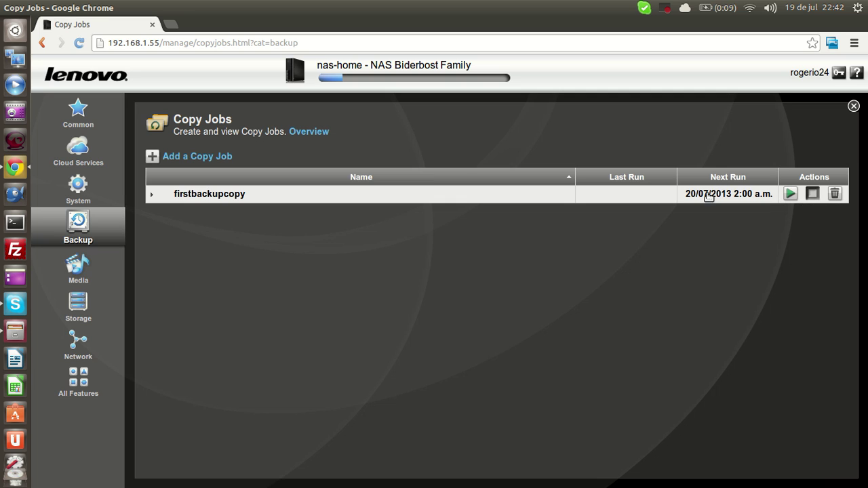
pyautogui.click(789, 195)
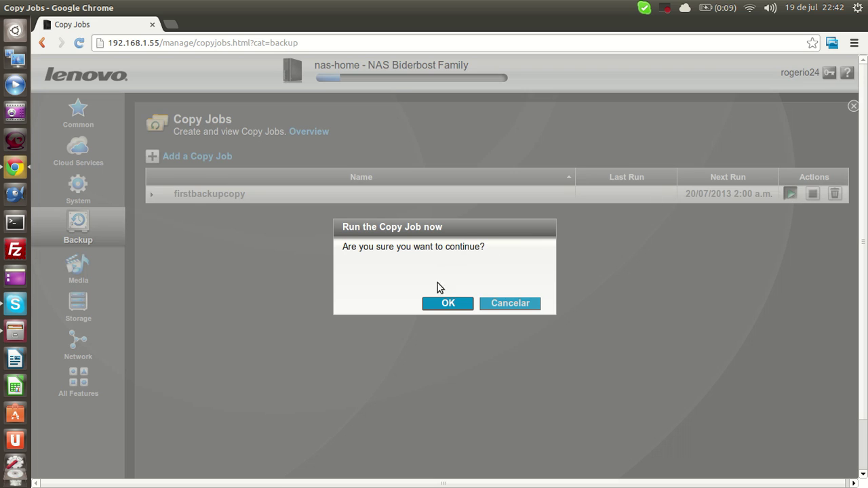
pyautogui.click(445, 307)
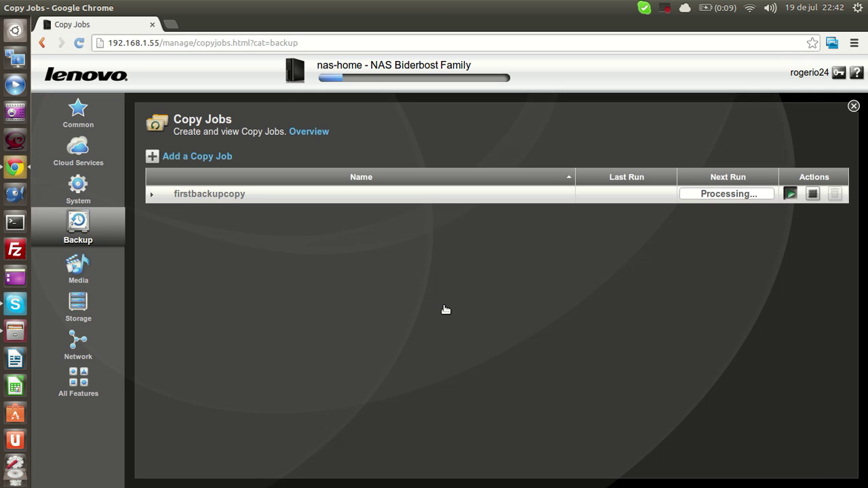
pyautogui.click(153, 197)
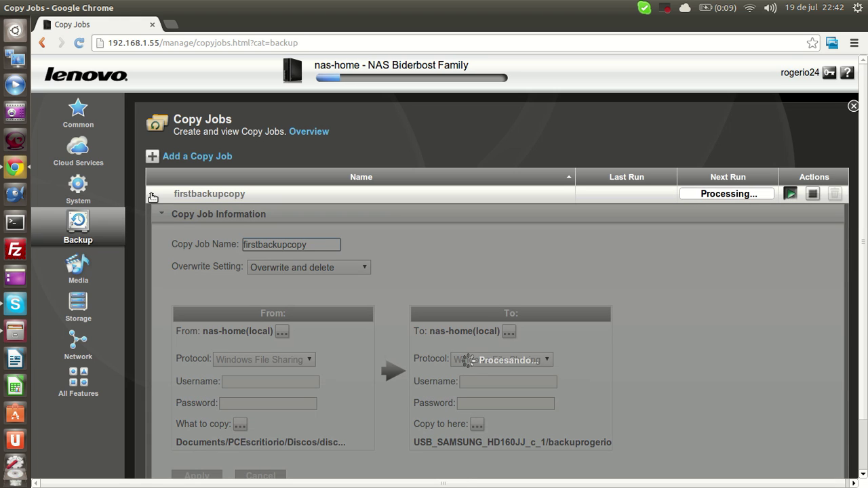
pyautogui.scroll(-2, 186, 265)
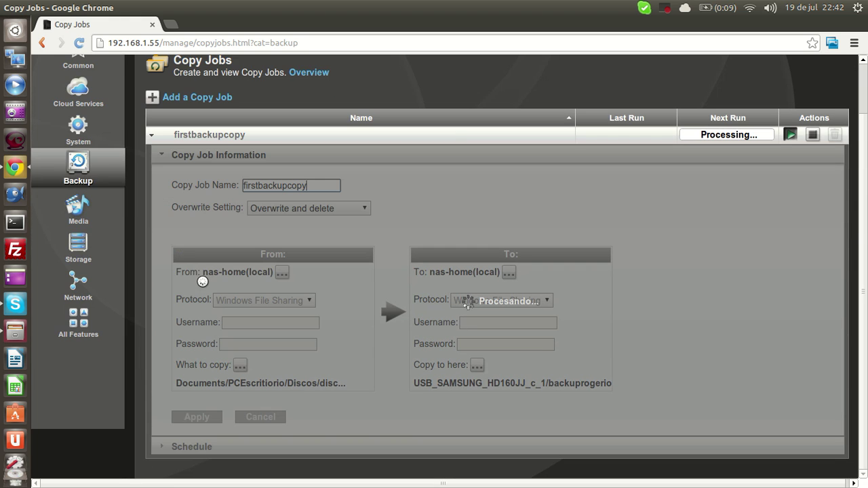
pyautogui.click(155, 138)
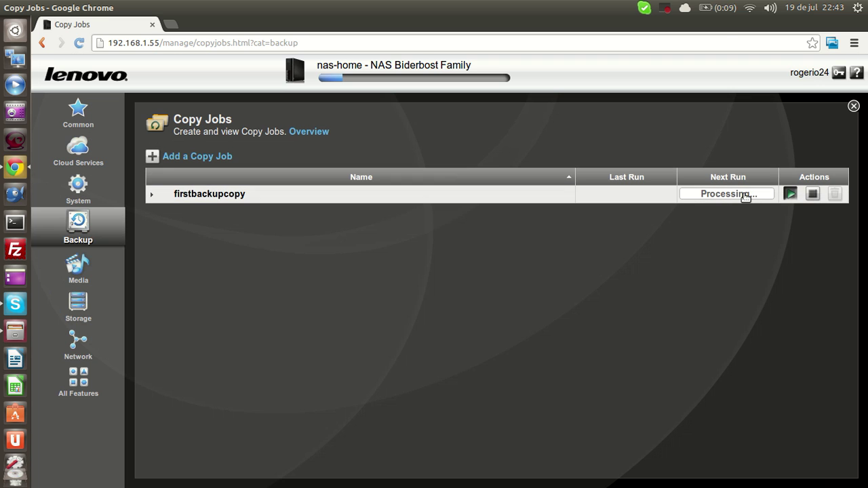
pyautogui.click(664, 9)
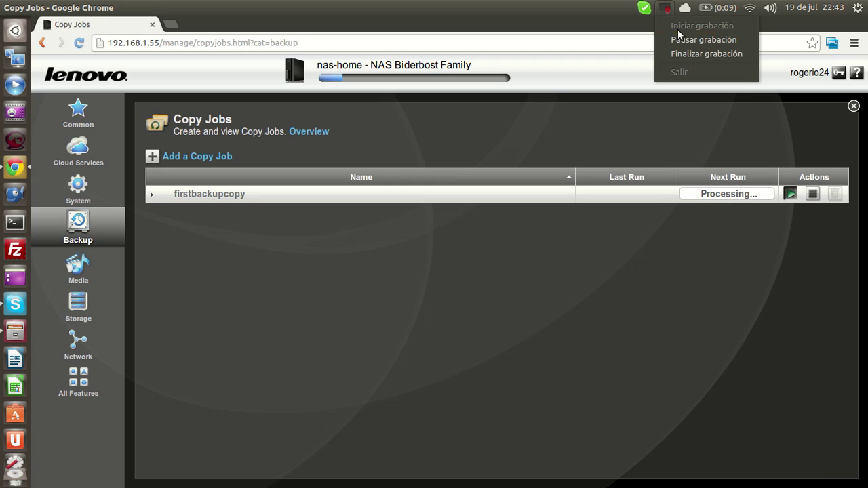